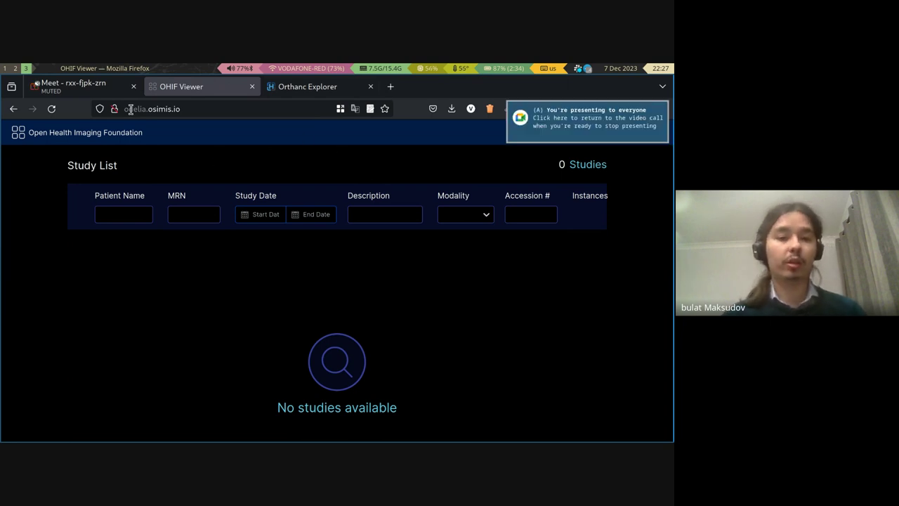
- Switch to the Orthanc Explorer tab to show the empty Lookup studies form
click(285, 92)
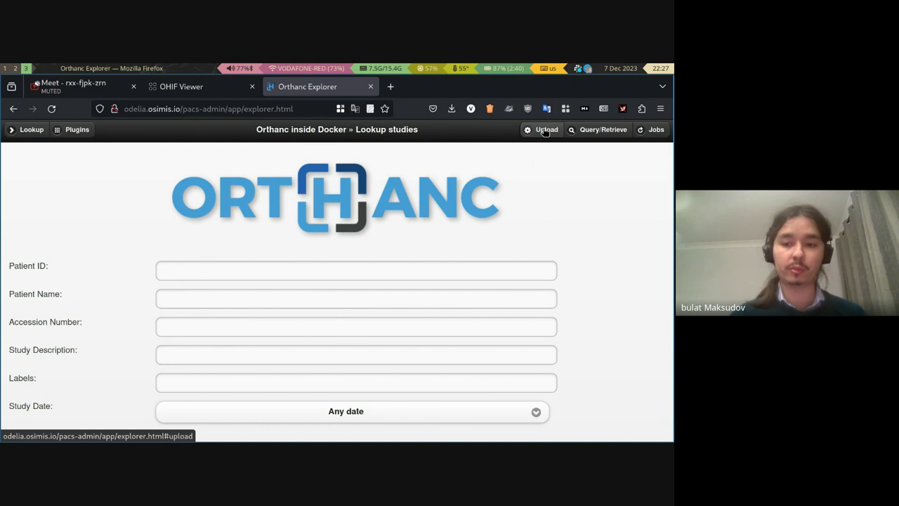
- Upload six .dcm files from the sample folder to Orthanc until the progress reads Done
click(545, 130)
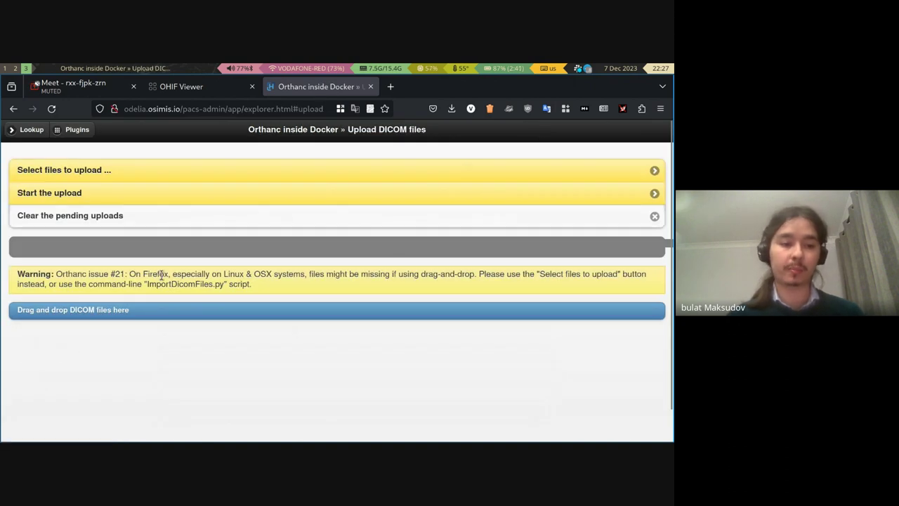
click(64, 173)
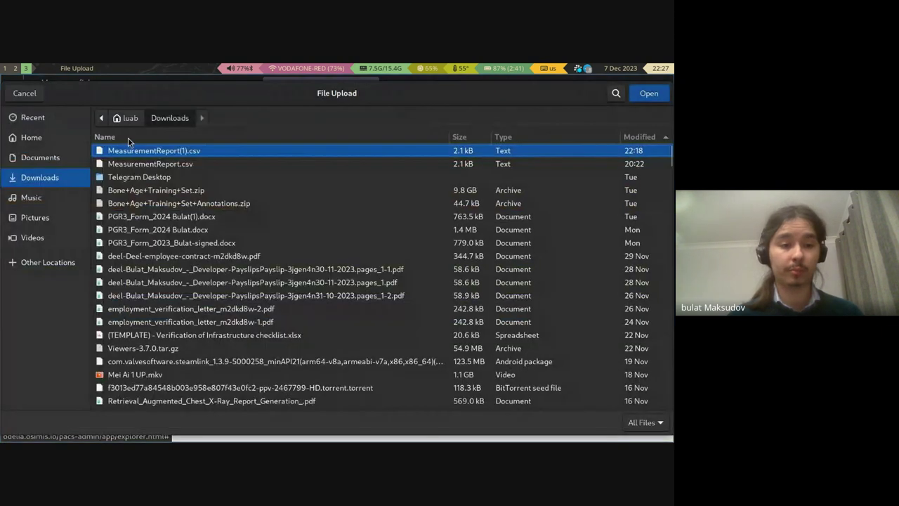
click(126, 118)
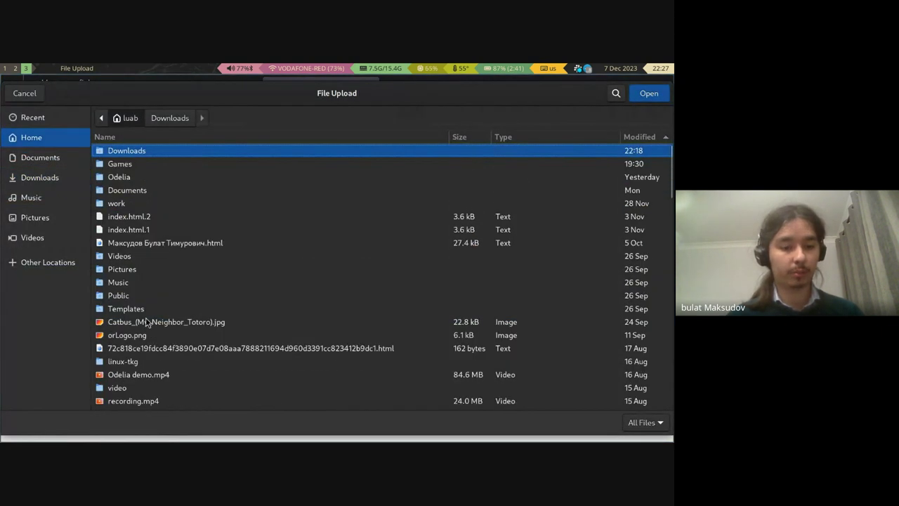
scroll(148, 319, down, 2)
click(124, 354)
double_click(123, 351)
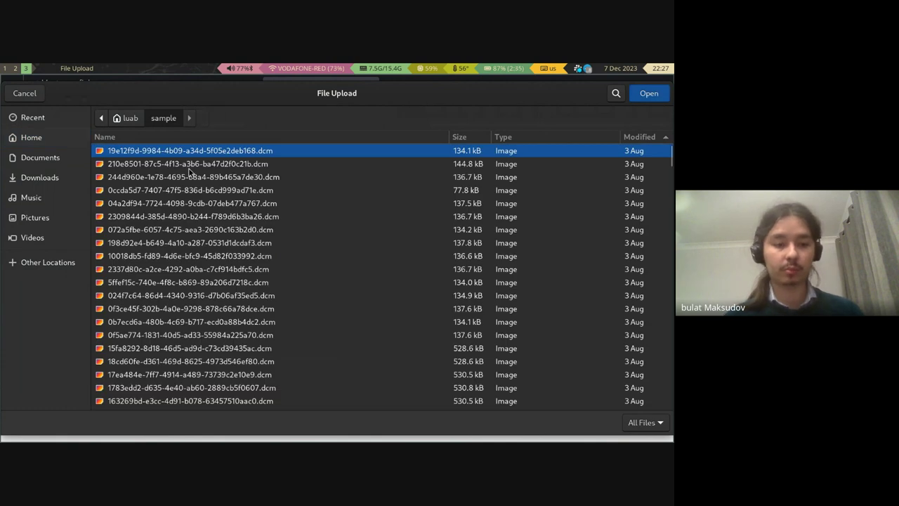
shift+click(148, 222)
key(Return)
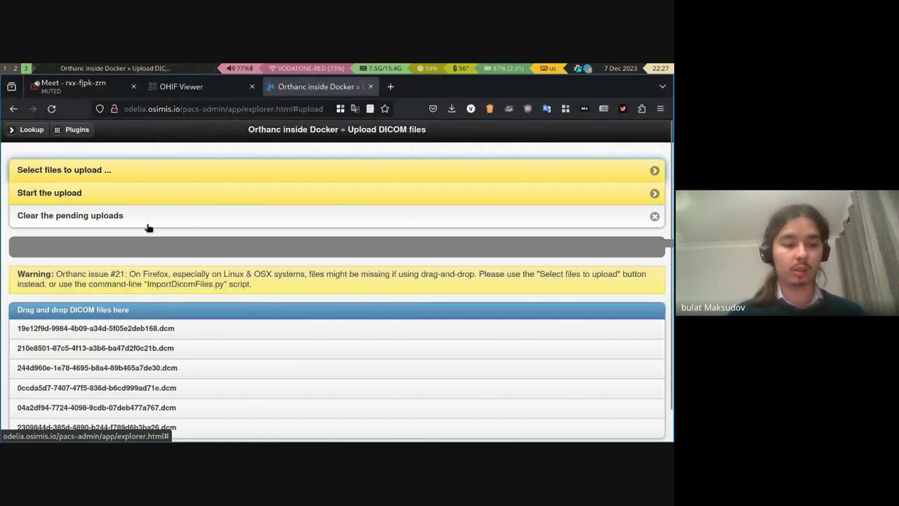
click(71, 200)
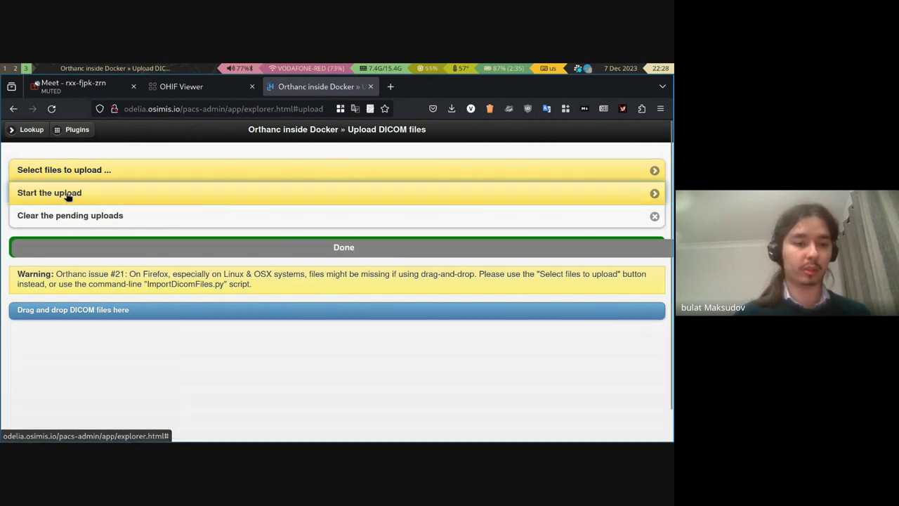
- From the Lookup page, list all patients on the server, showing four patients
click(28, 136)
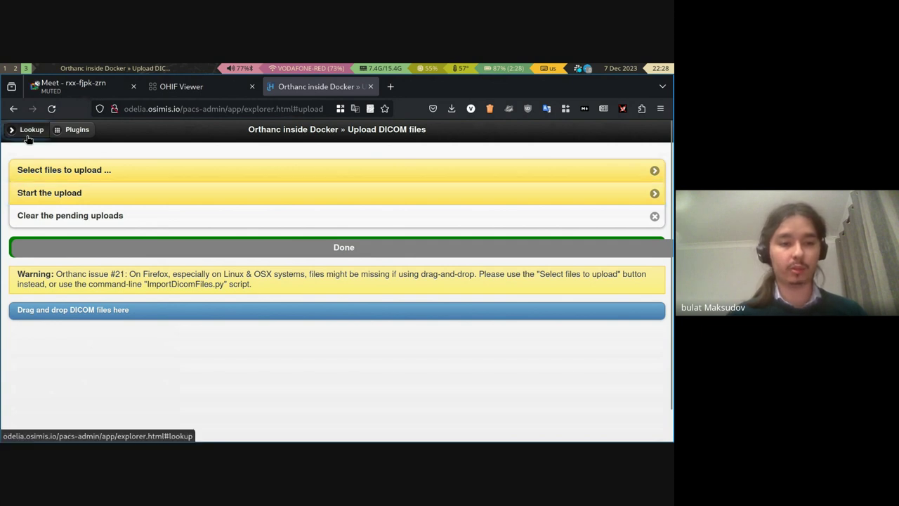
scroll(197, 253, down, 3)
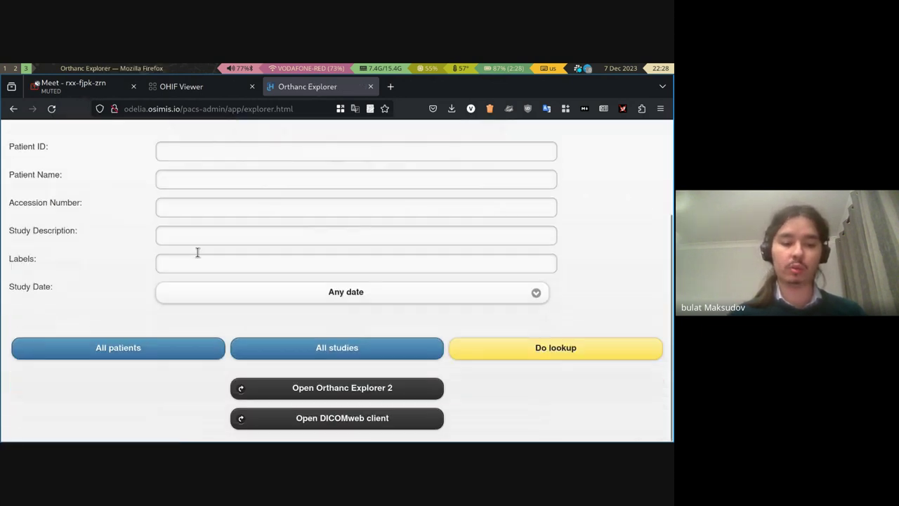
click(120, 358)
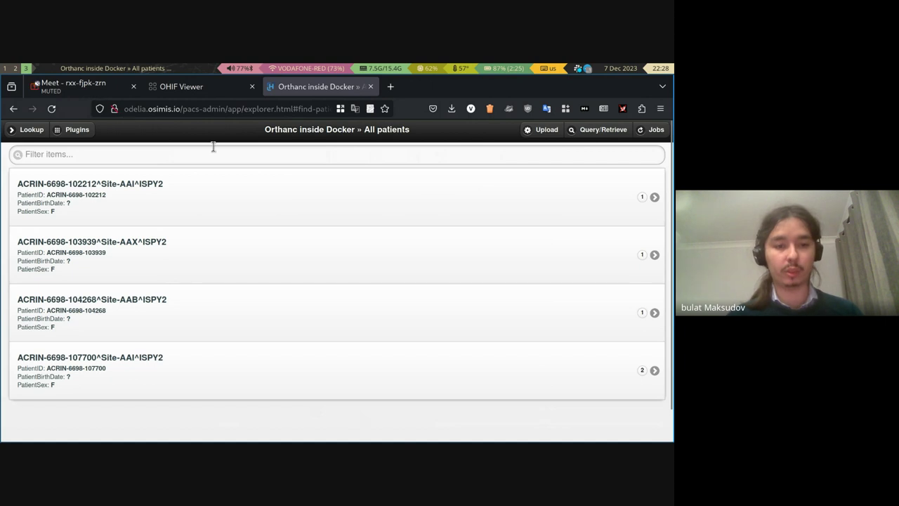
- Go to the OHIF study list and expand the Apr-25-2003 MR study to series 71005
click(183, 95)
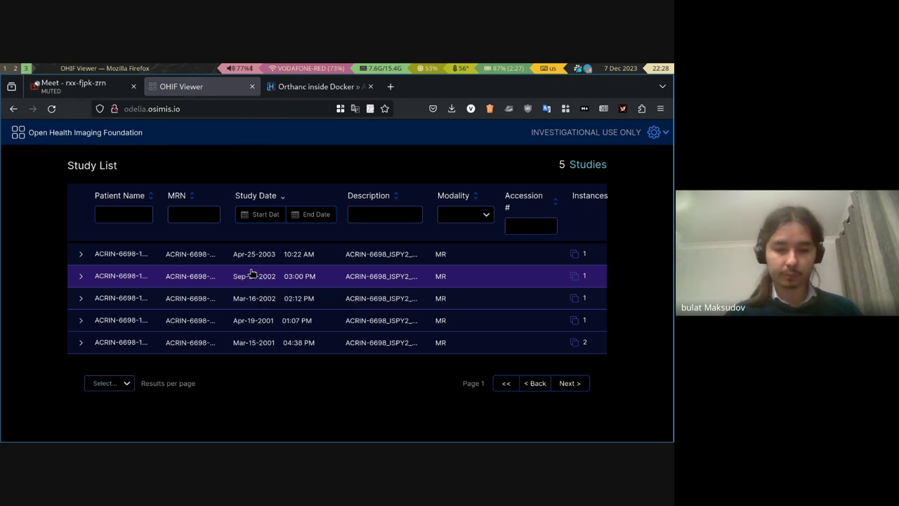
click(241, 262)
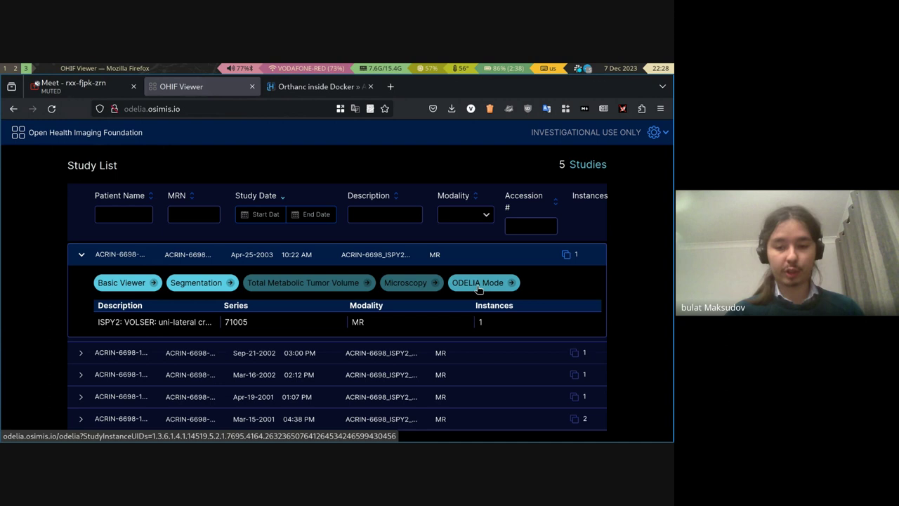
- Open the study in ODELIA mode and brighten the image to W:392 L:118
click(478, 283)
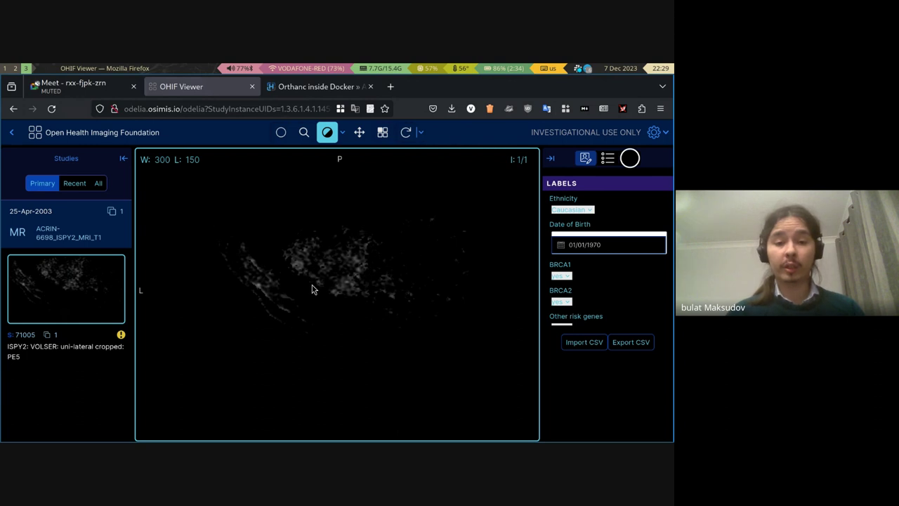
drag(276, 261, 284, 259)
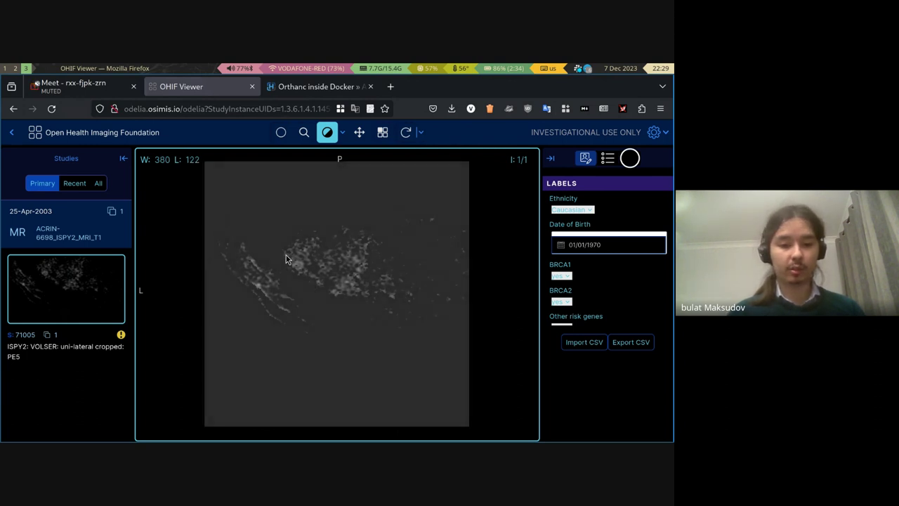
drag(286, 257, 286, 253)
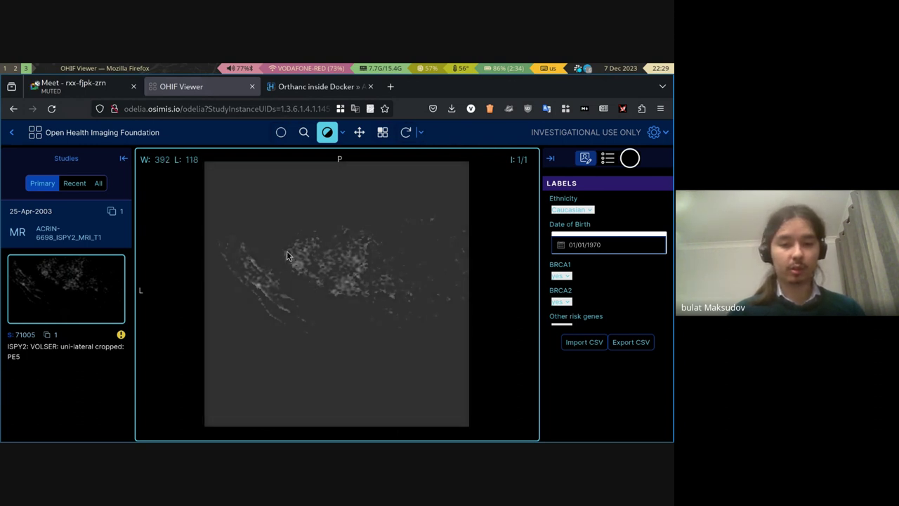
- Pan the image slightly and zoom out a little
click(360, 132)
drag(287, 284, 288, 190)
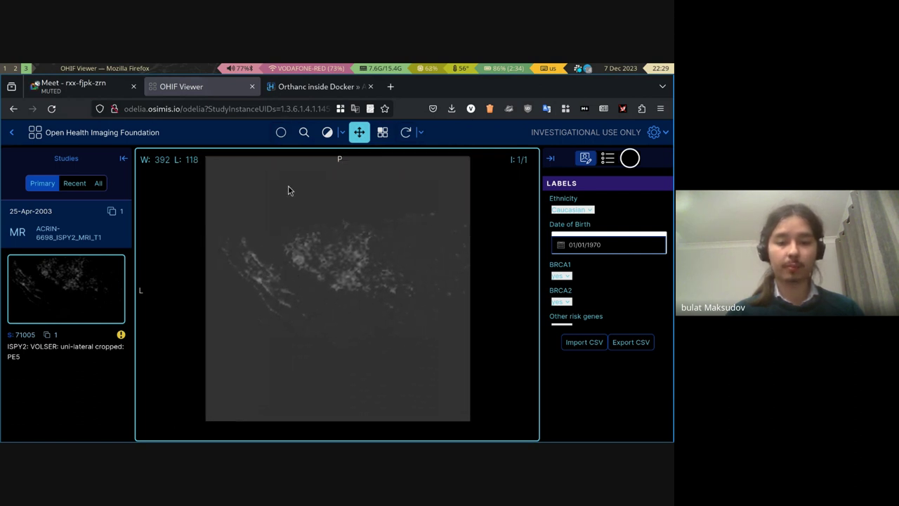
click(302, 132)
mouse_move(333, 211)
mouse_down()
mouse_move(332, 231)
mouse_move(333, 212)
mouse_up()
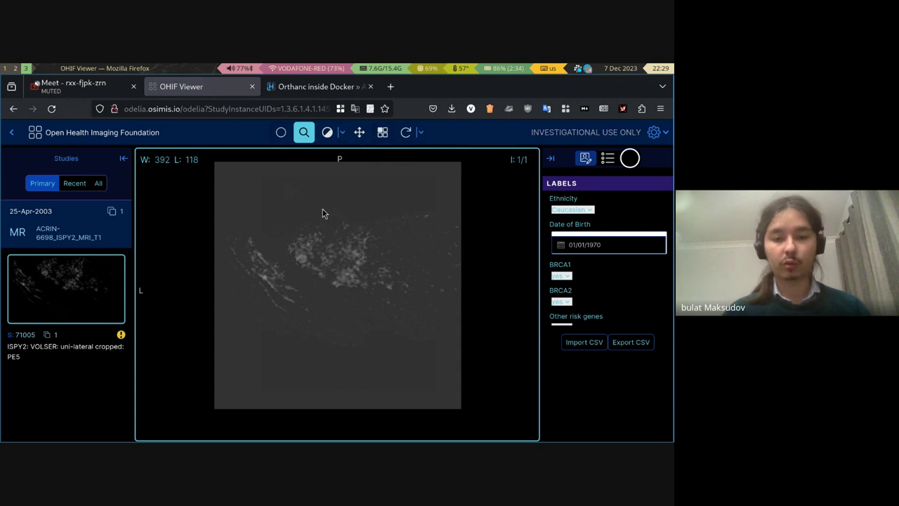
- Switch the viewport layout to a 3x2 grid, then back to 1x1
click(382, 132)
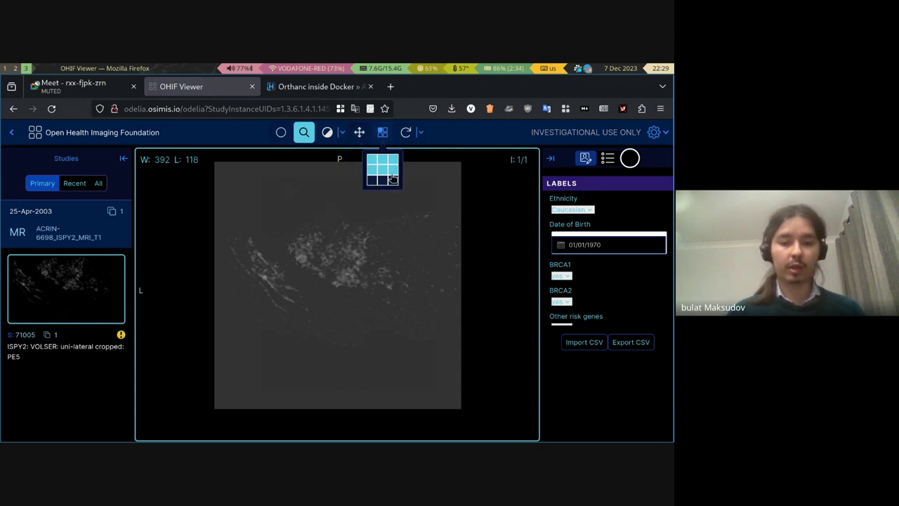
click(388, 172)
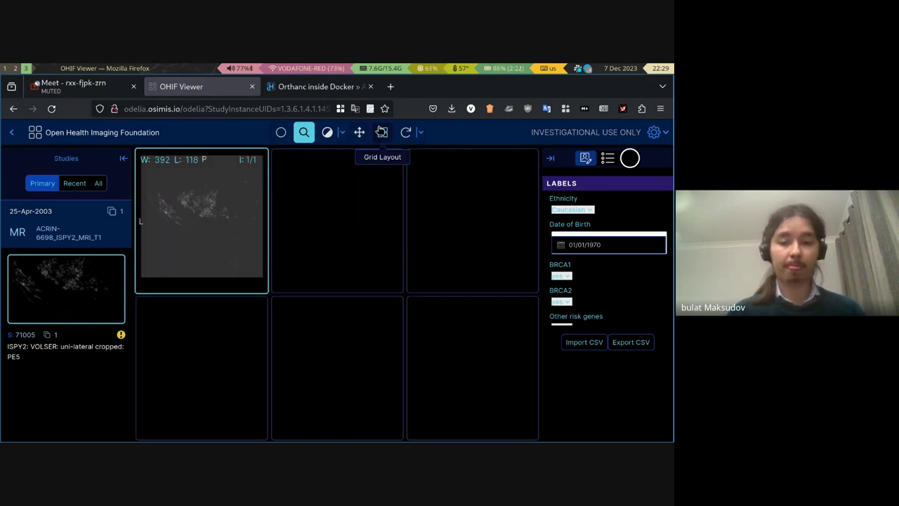
click(382, 132)
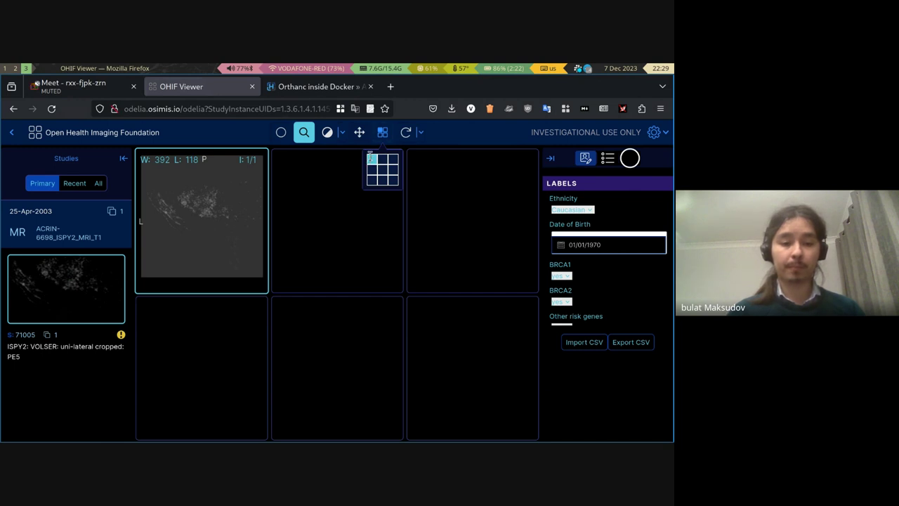
click(372, 159)
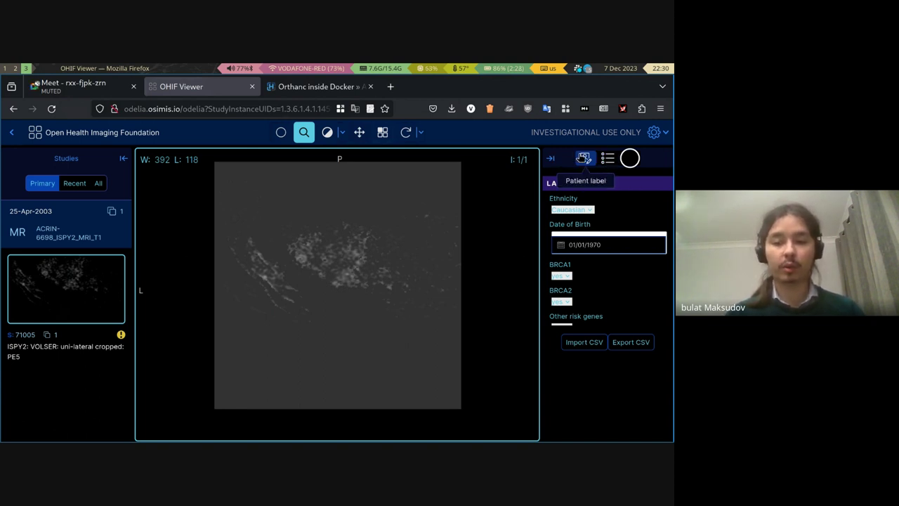
- In the patient labels, set Ethnicity to African and both BRCA1 and BRCA2 to no
click(602, 161)
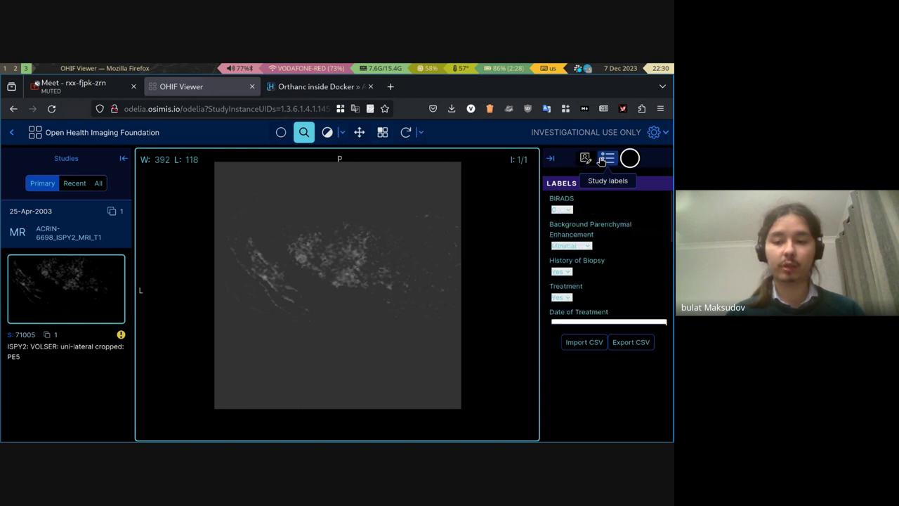
click(630, 162)
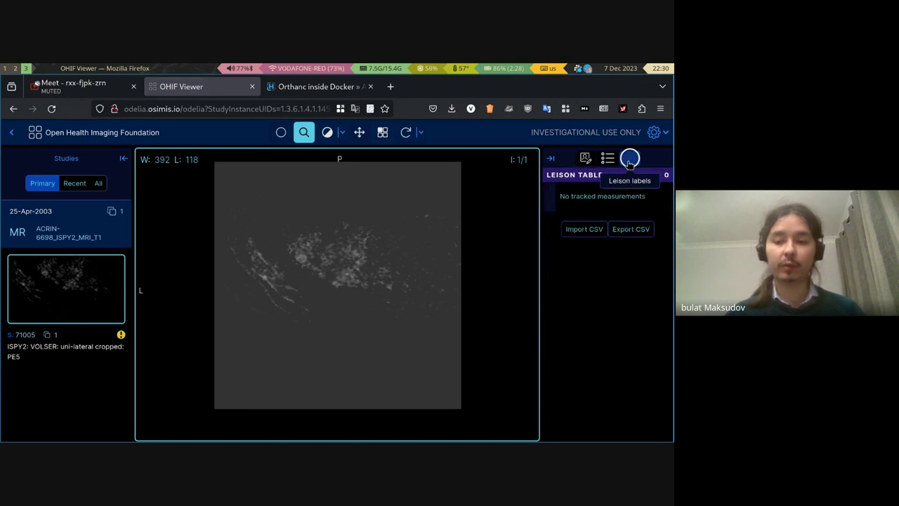
click(584, 157)
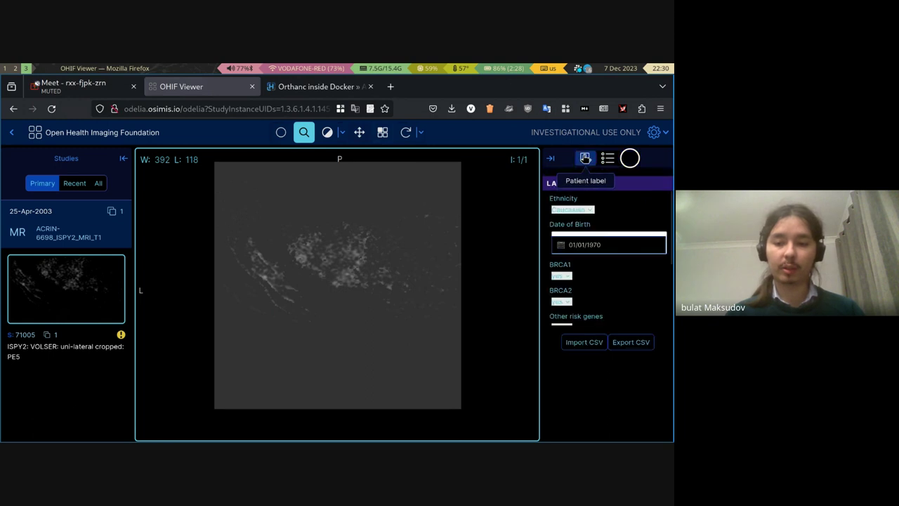
click(571, 211)
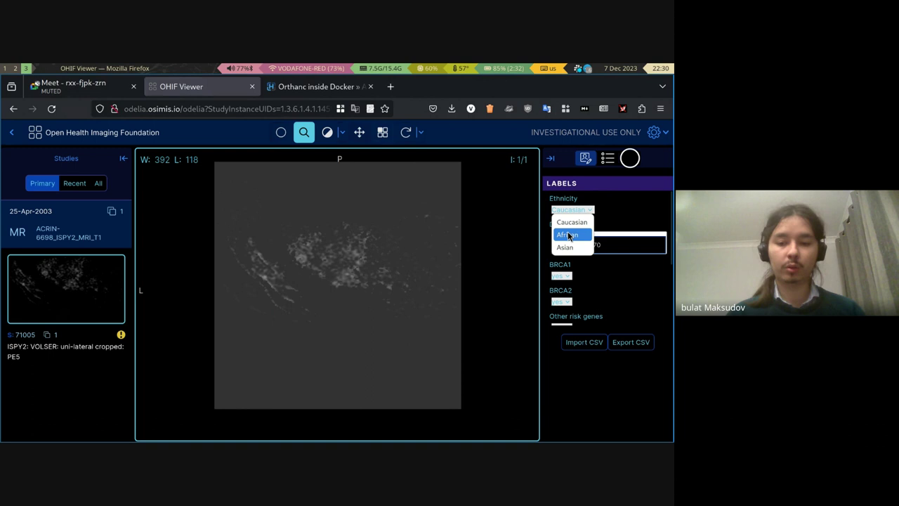
click(568, 236)
click(560, 276)
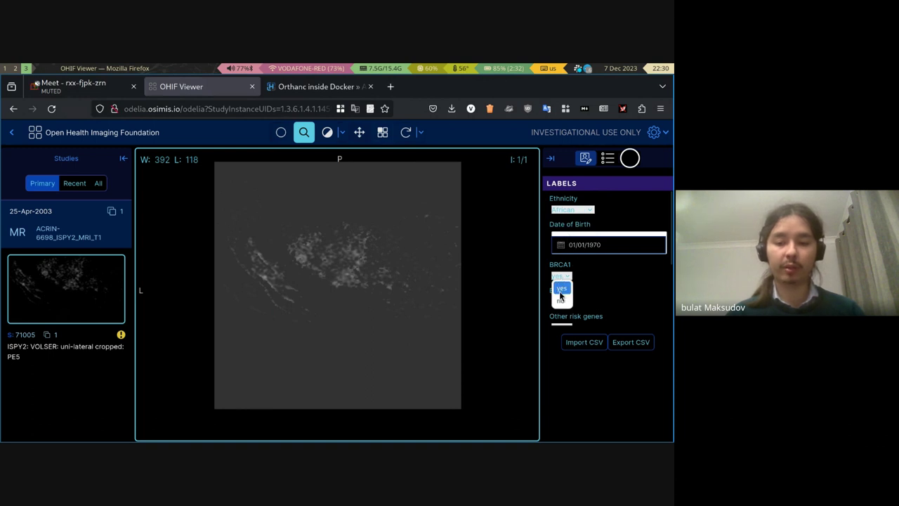
click(561, 303)
click(561, 301)
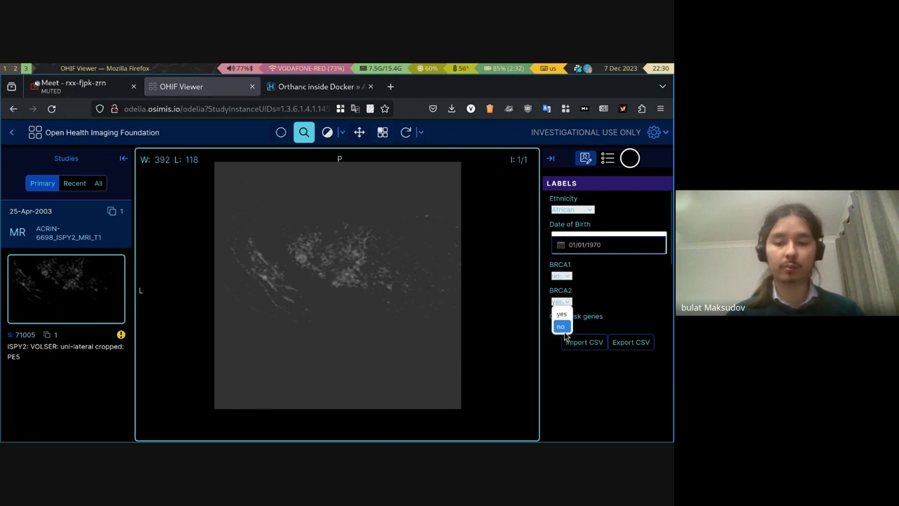
click(561, 329)
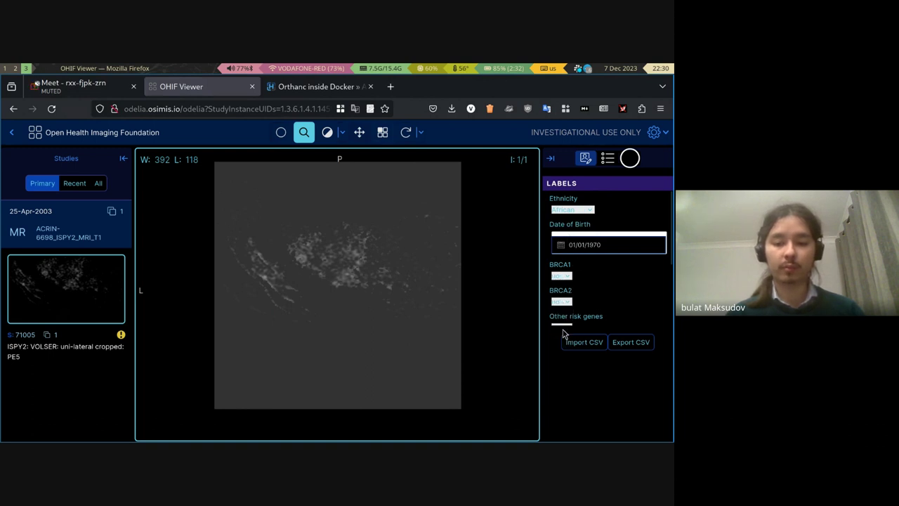
- Pick a date of birth from the calendar
click(563, 245)
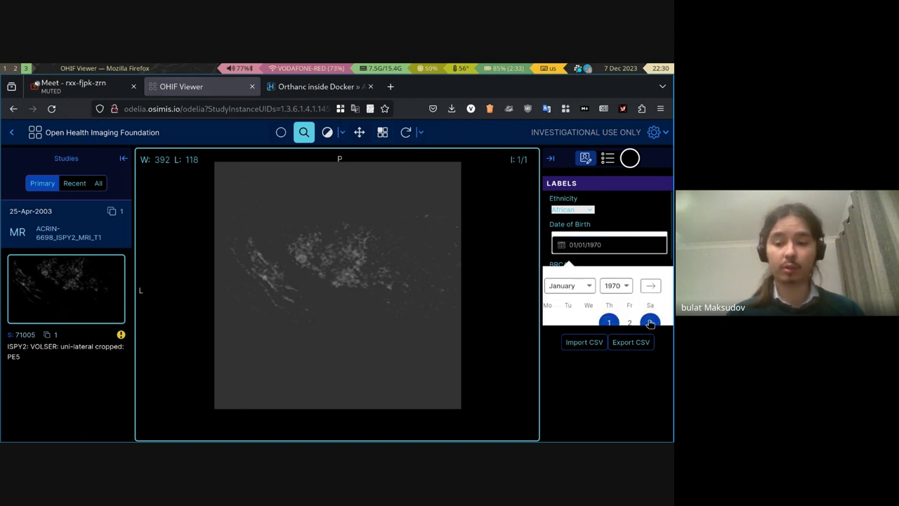
click(650, 322)
scroll(621, 288, down, 2)
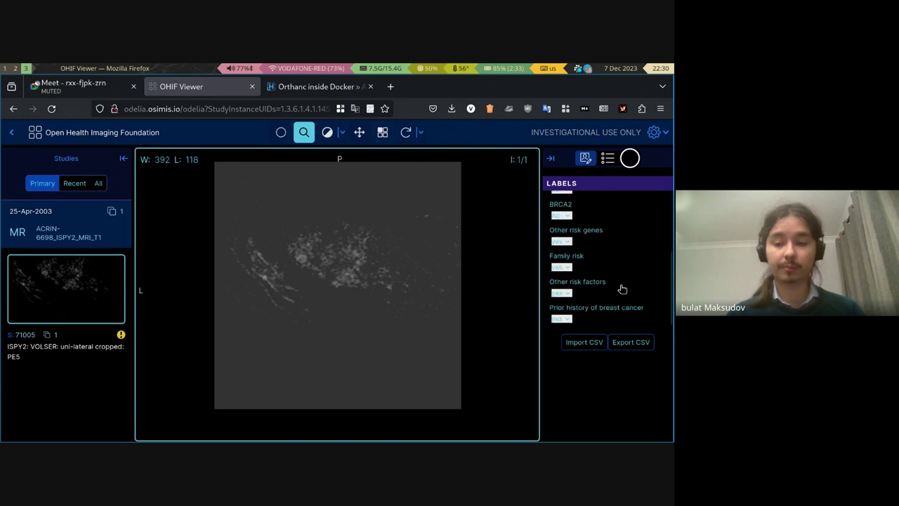
- In the study labels, set Background Parenchymal Enhancement to Moderate and History of Biopsy to No
click(606, 160)
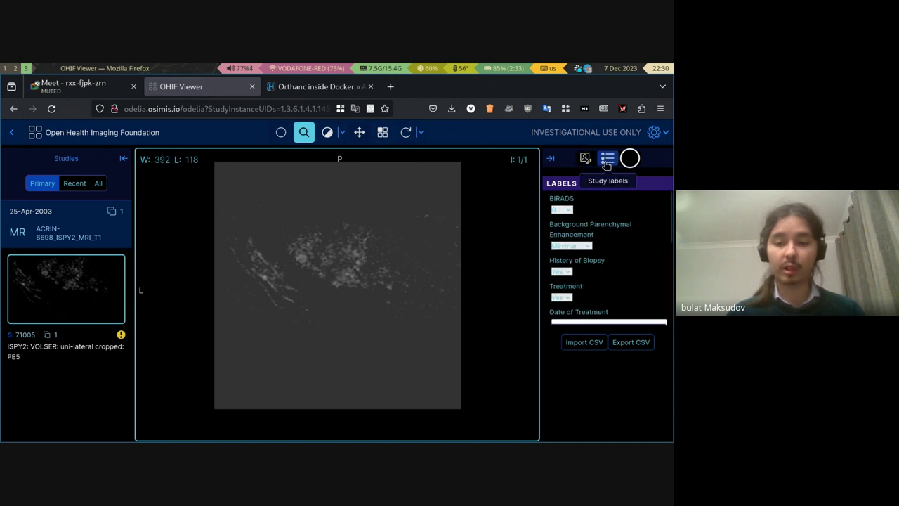
click(582, 248)
click(567, 284)
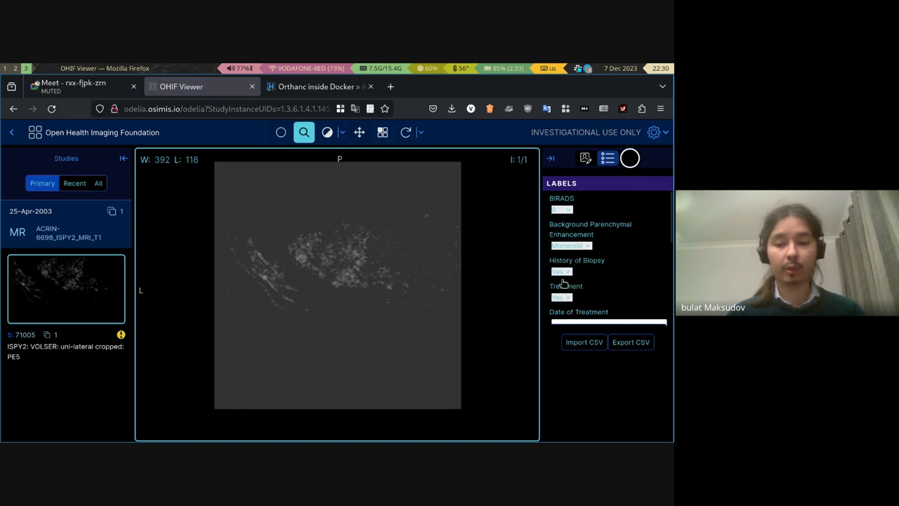
click(561, 271)
click(562, 297)
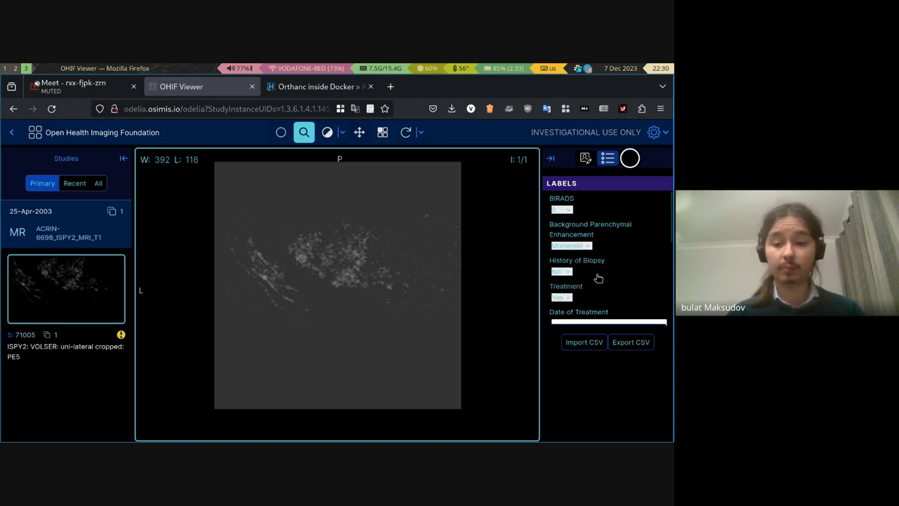
- Set the Date of Treatment to 08/01/1970 and show the empty lesion table
scroll(594, 276, down, 2)
click(591, 281)
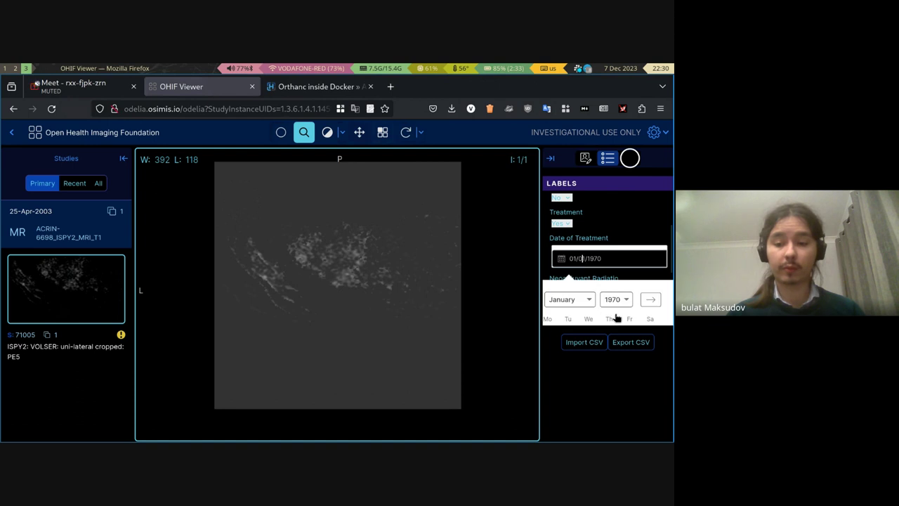
scroll(621, 316, down, 1)
click(606, 308)
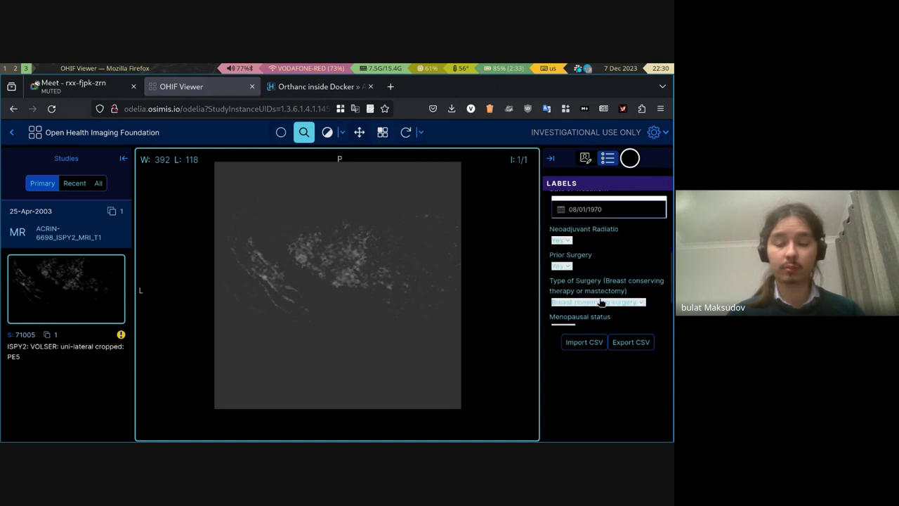
scroll(598, 200, up, 2)
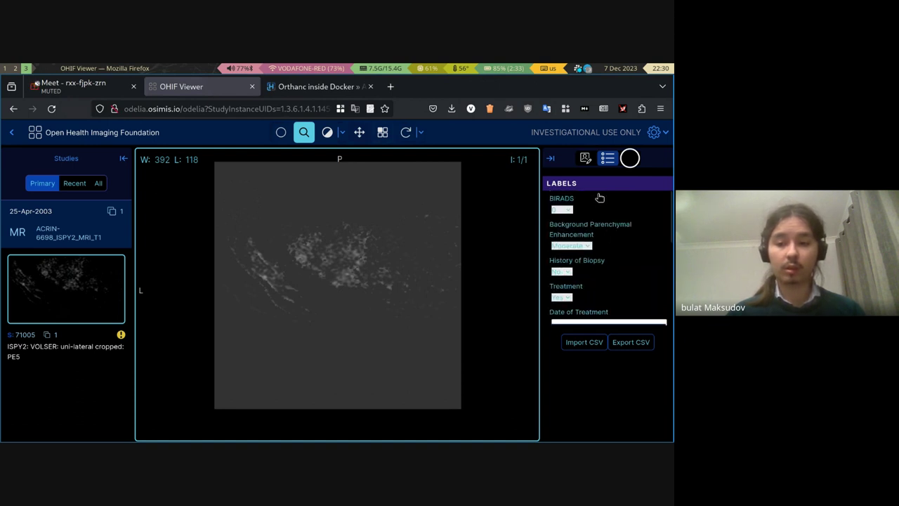
click(629, 158)
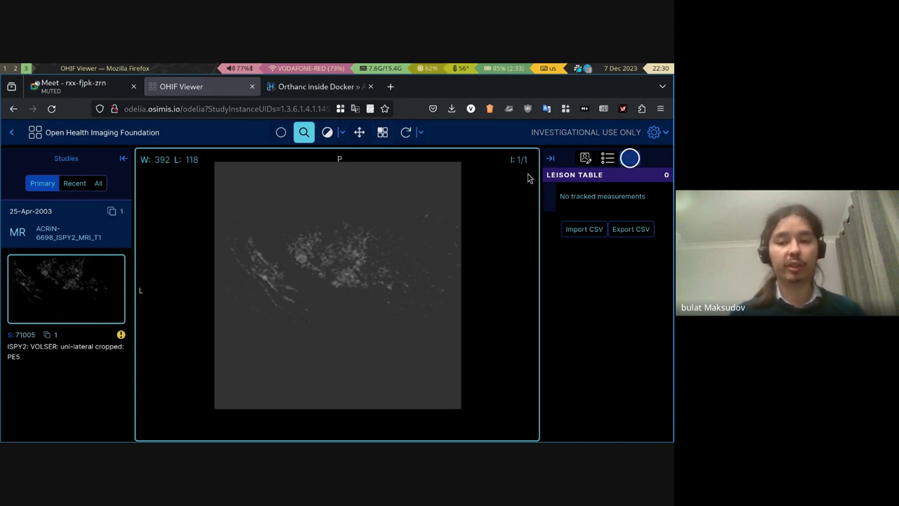
- Draw three circle lesions, then move and enlarge the central one to 13.9 mm over the bright cluster
click(278, 138)
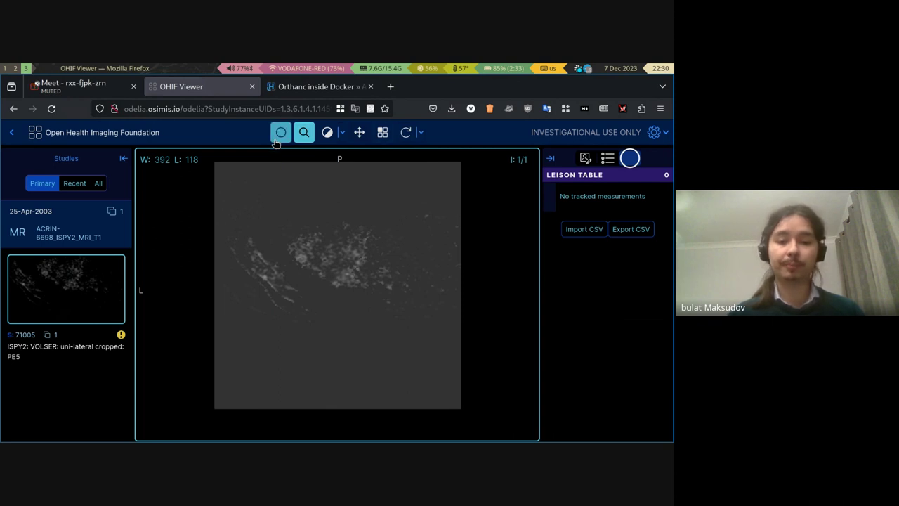
drag(261, 194, 269, 199)
drag(380, 189, 395, 200)
drag(288, 261, 304, 272)
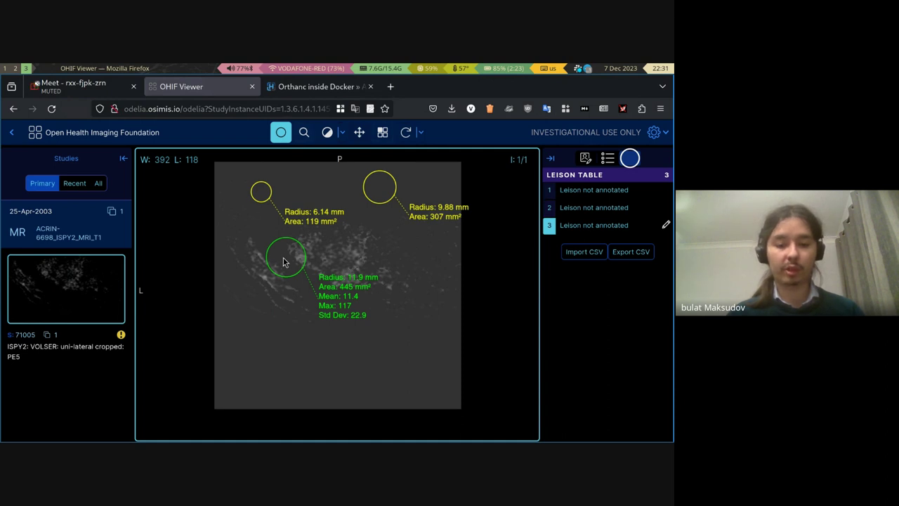
drag(286, 261, 313, 261)
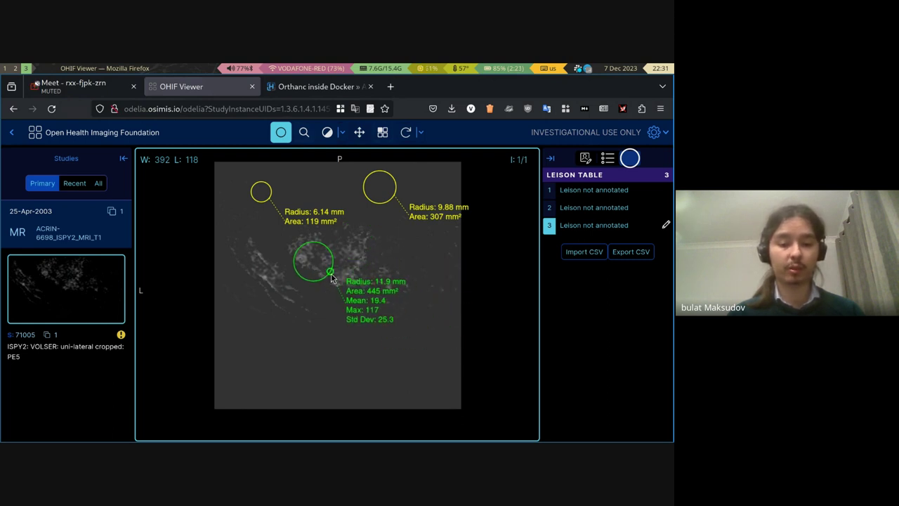
mouse_move(331, 277)
mouse_down()
mouse_move(348, 281)
mouse_move(332, 275)
mouse_up()
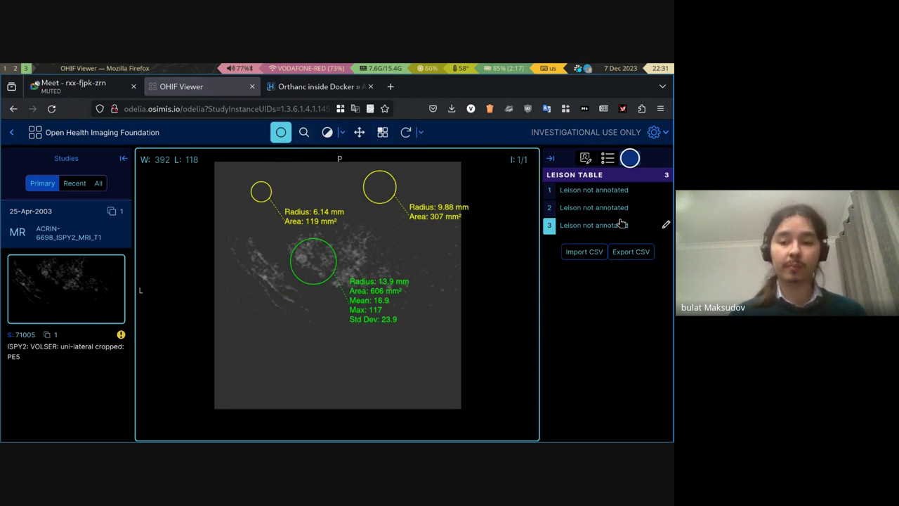
- Annotate lesion 3 as Invasive Cancer (lobular carcinoma) with ER and PR negative, and save
click(667, 225)
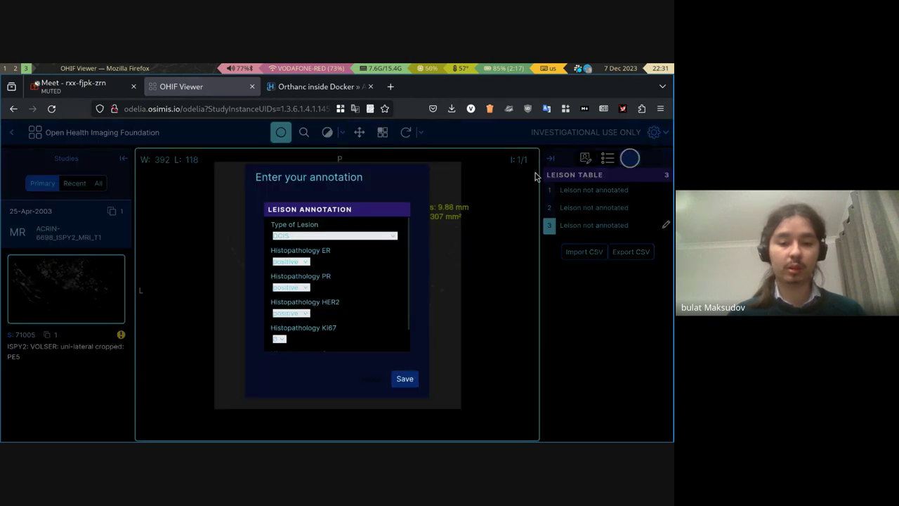
click(360, 238)
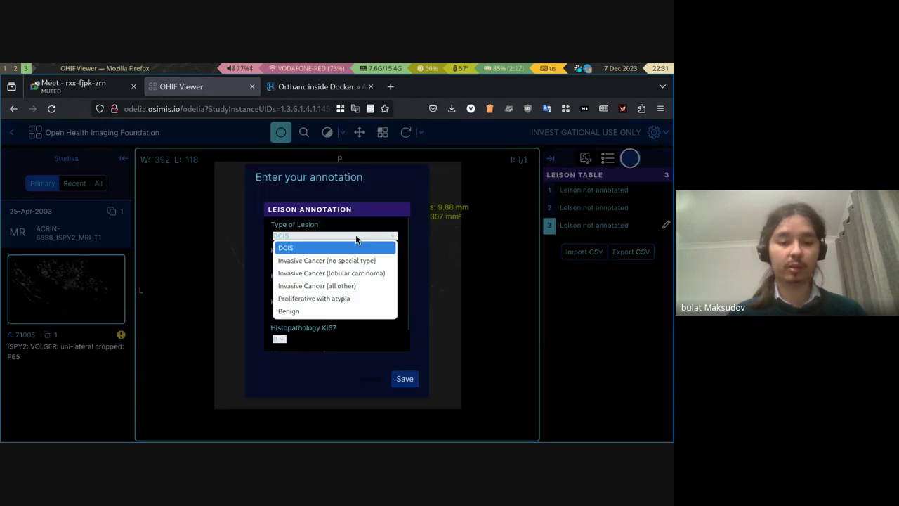
click(307, 276)
click(289, 262)
click(291, 287)
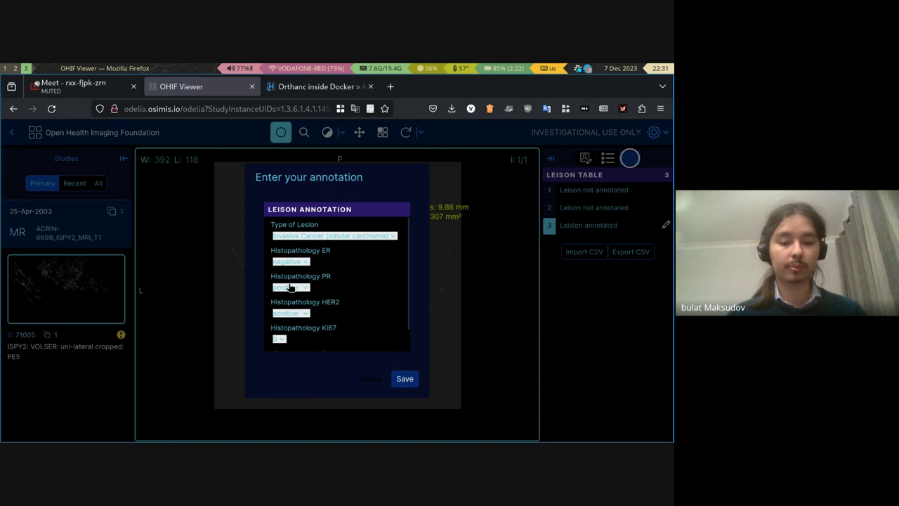
click(289, 288)
click(280, 318)
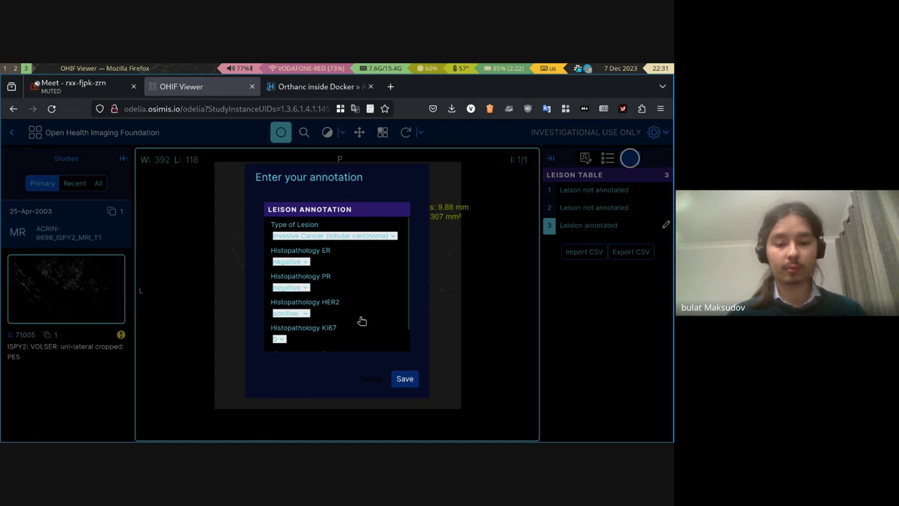
click(405, 379)
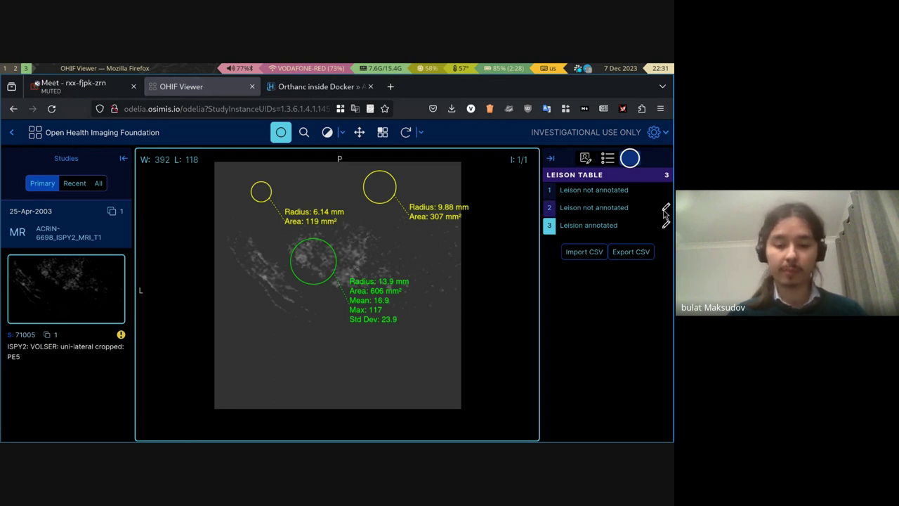
- Remove lesion 2, the upper-right circle, from the lesion table
click(665, 210)
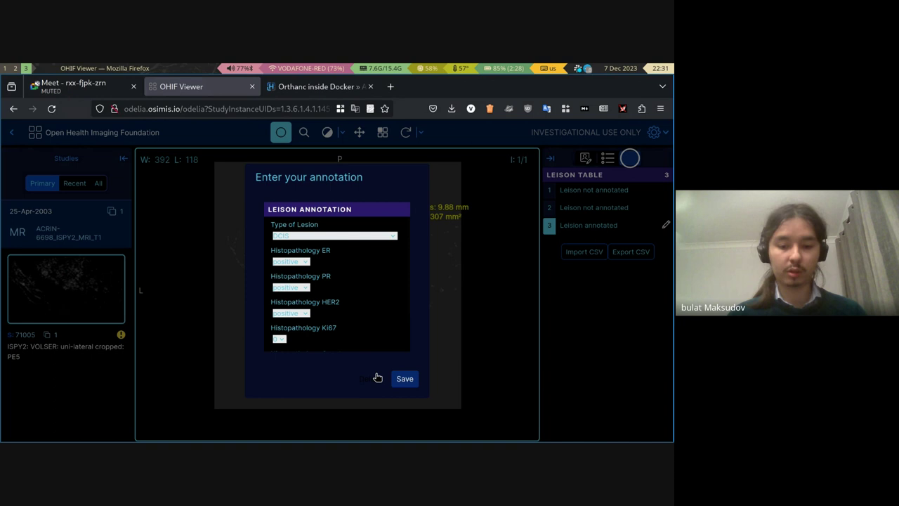
click(373, 378)
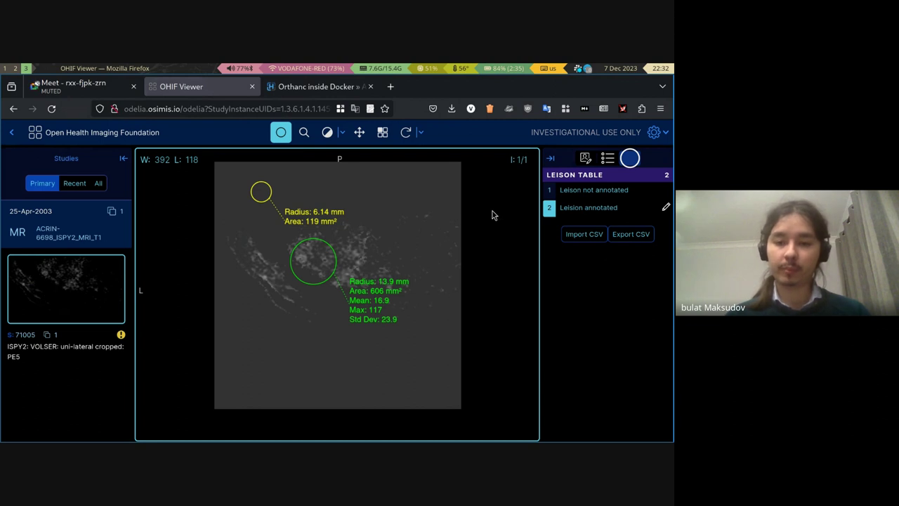
- Annotate the first lesion as Invasive Cancer (all other), then export MeasurementReport(2).csv
click(586, 159)
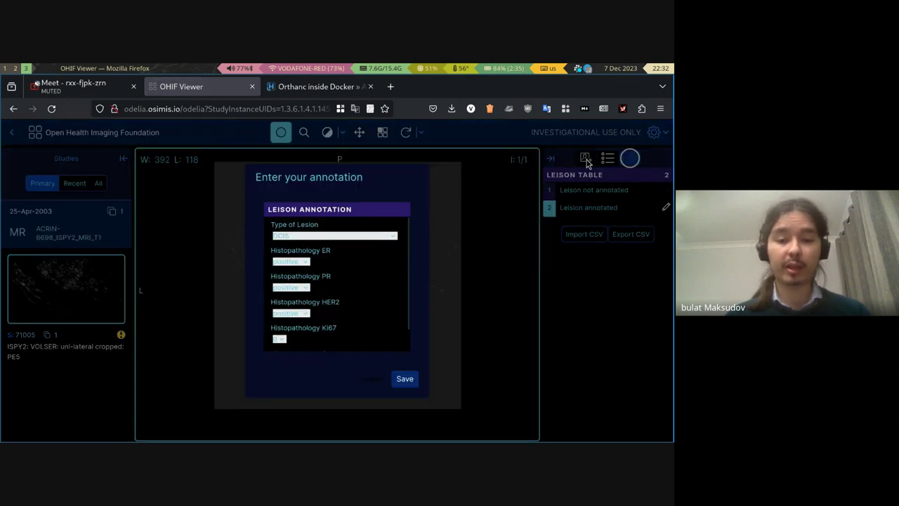
click(337, 237)
click(325, 289)
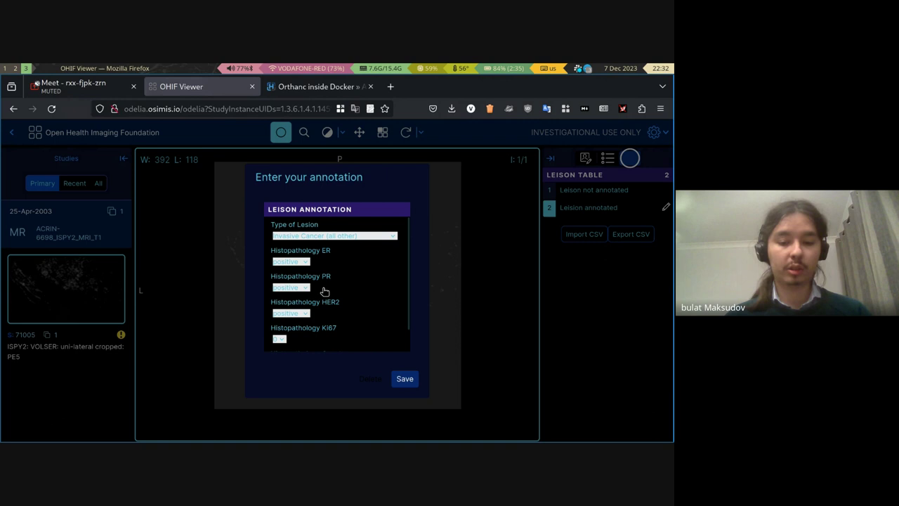
click(405, 378)
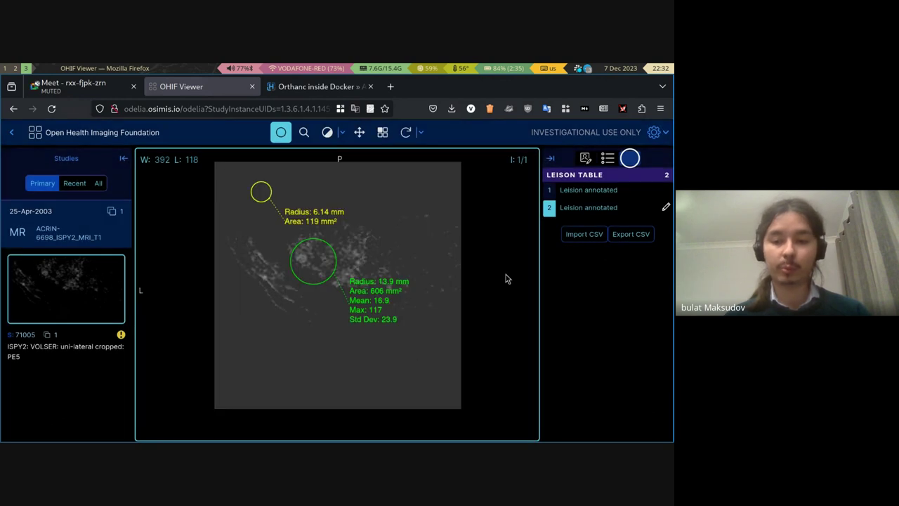
click(616, 243)
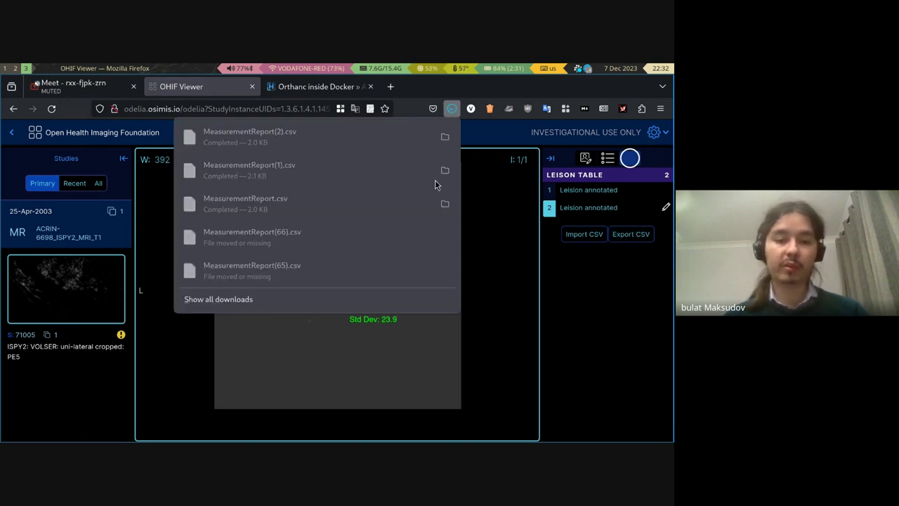
click(589, 286)
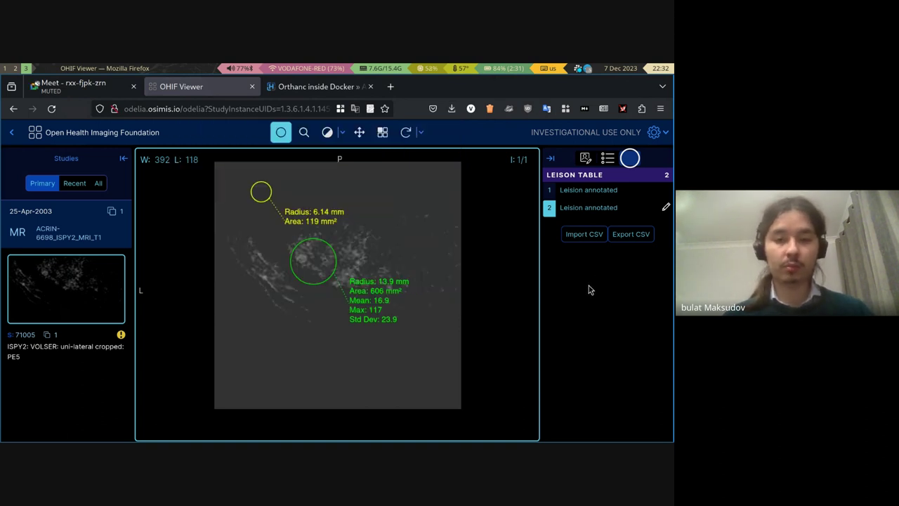
key(super+Return)
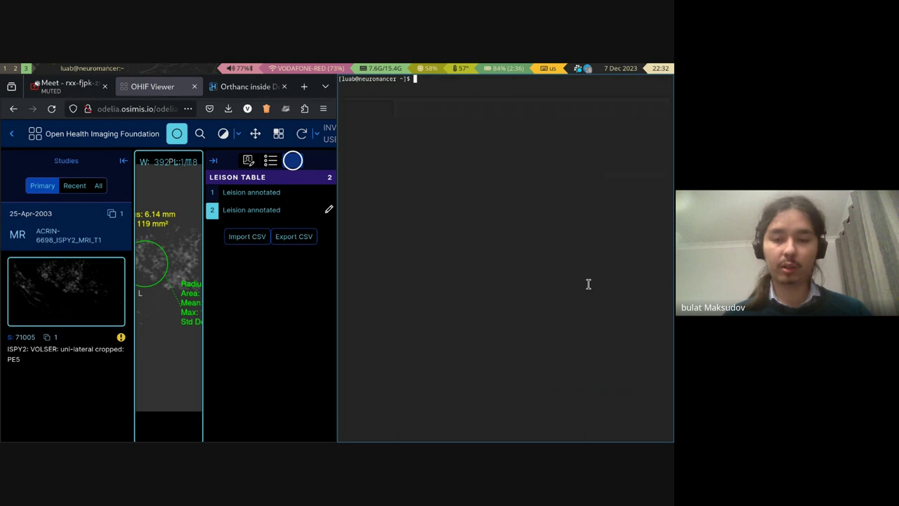
key(Up)
key(Return)
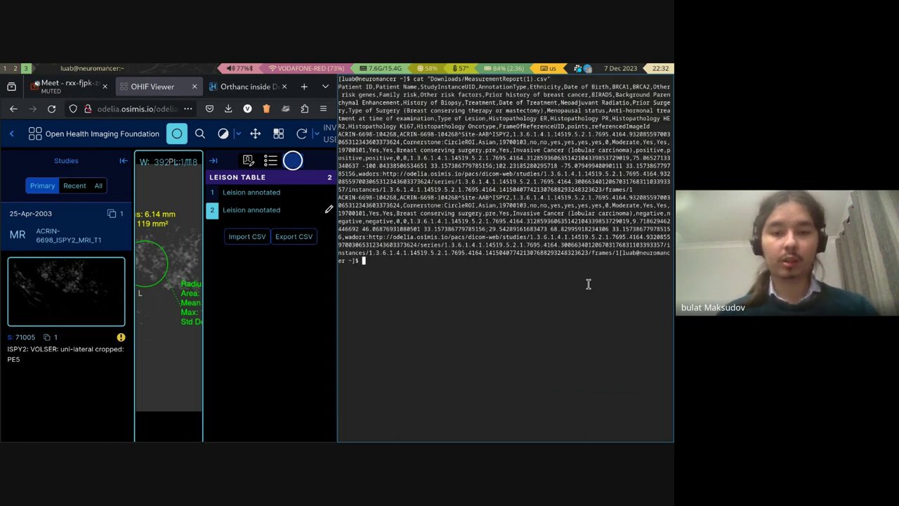
double_click(422, 99)
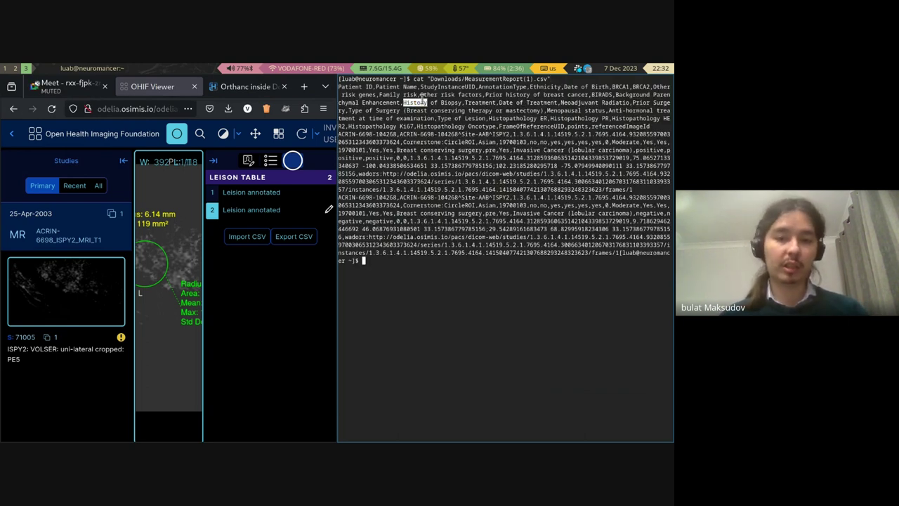
triple_click(422, 99)
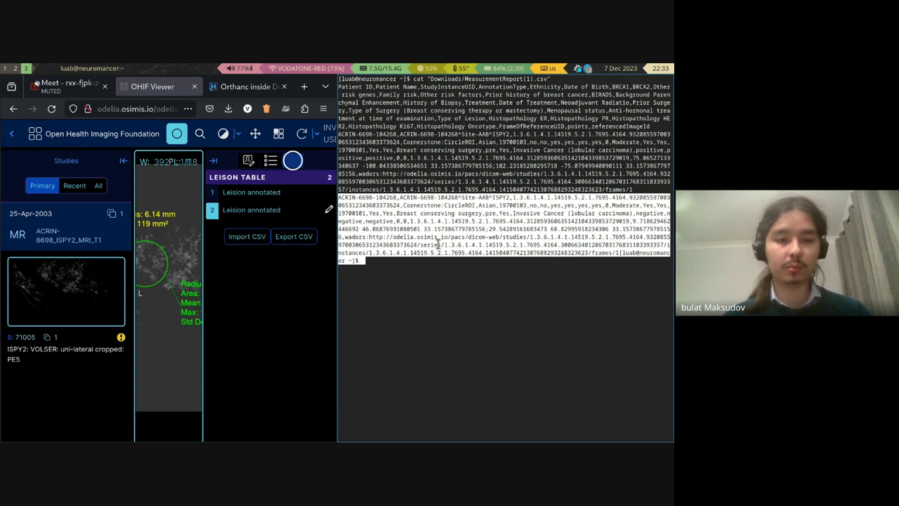
key(super+shift+q)
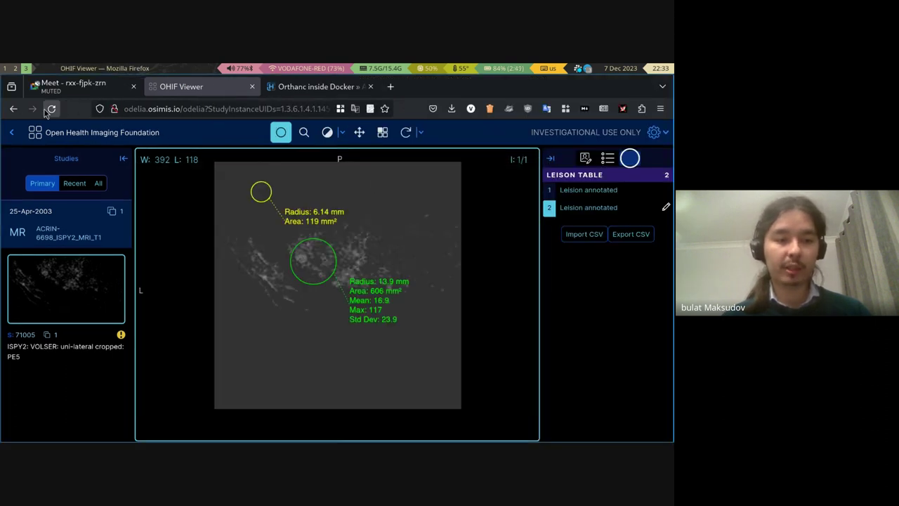
- Reload the viewer to clear the annotations and dismiss the cross-origin and hotkeys notices
click(51, 109)
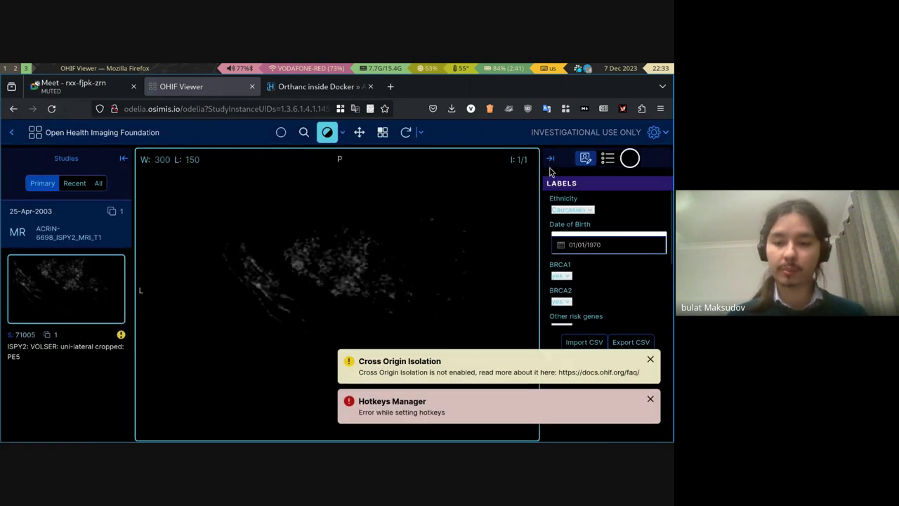
click(650, 360)
click(650, 400)
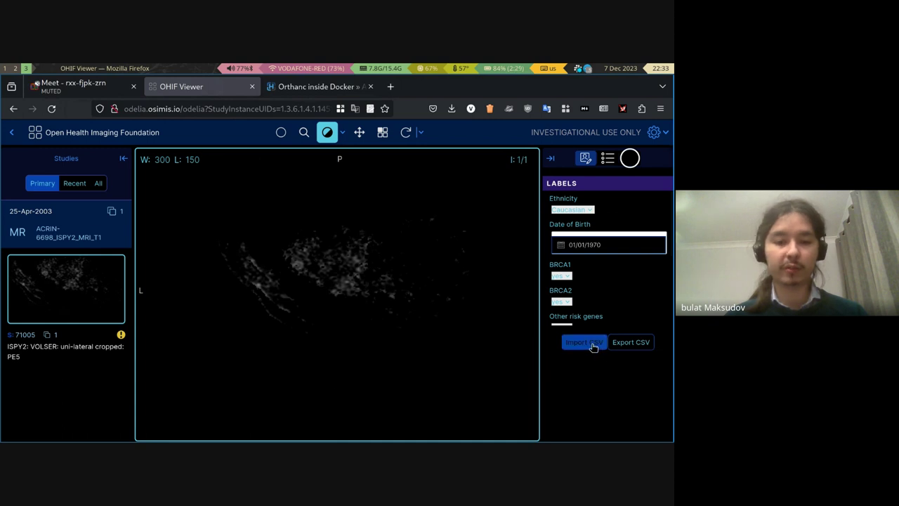
- Import MeasurementReport(2).csv from Downloads to restore the 6.14 mm and 13.9 mm circle lesions
click(591, 344)
click(131, 118)
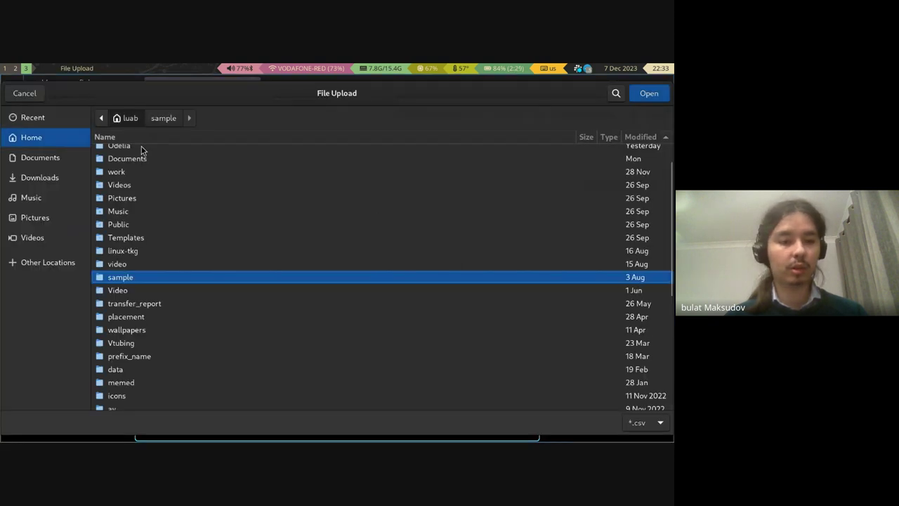
double_click(128, 150)
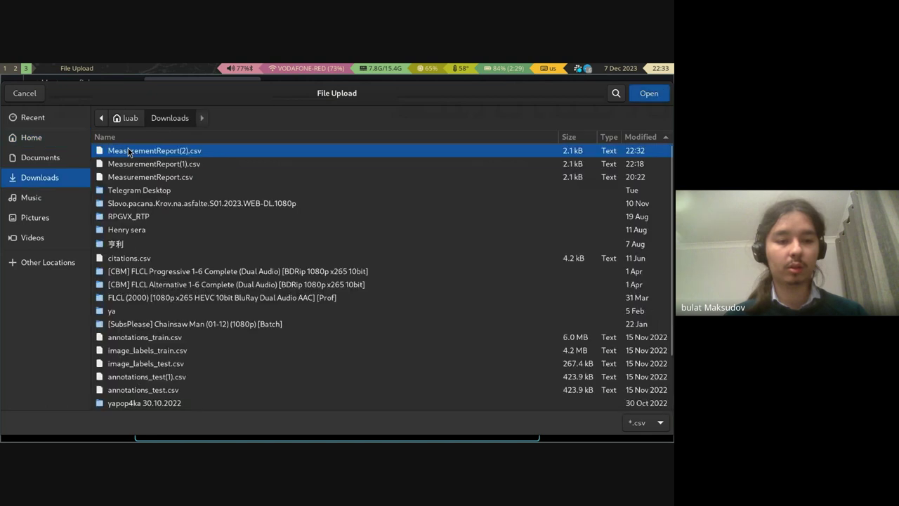
double_click(128, 149)
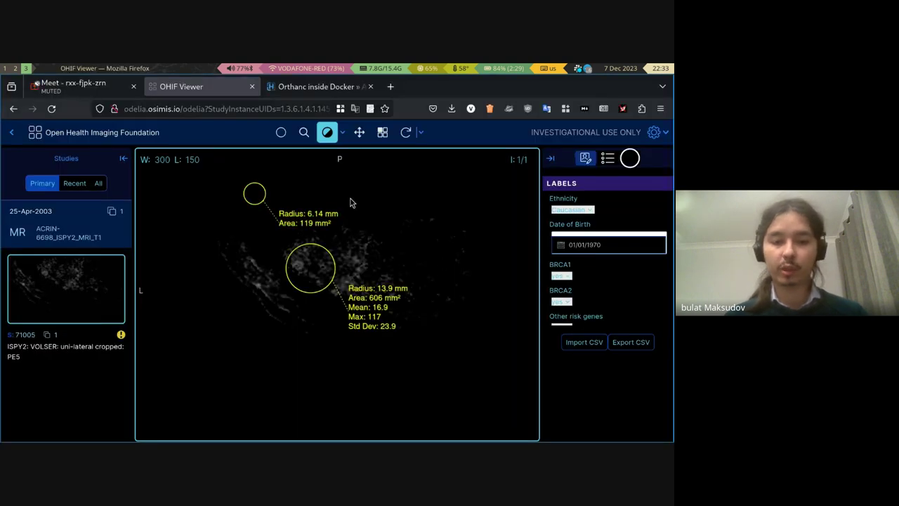
- Check the imported study and patient labels, confirming African ethnicity, and bring up the lesion table
click(606, 160)
click(585, 158)
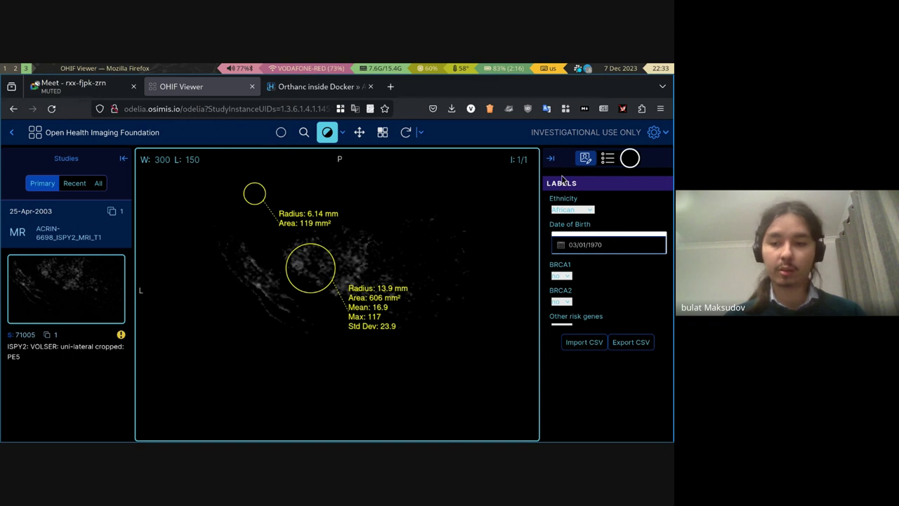
click(630, 158)
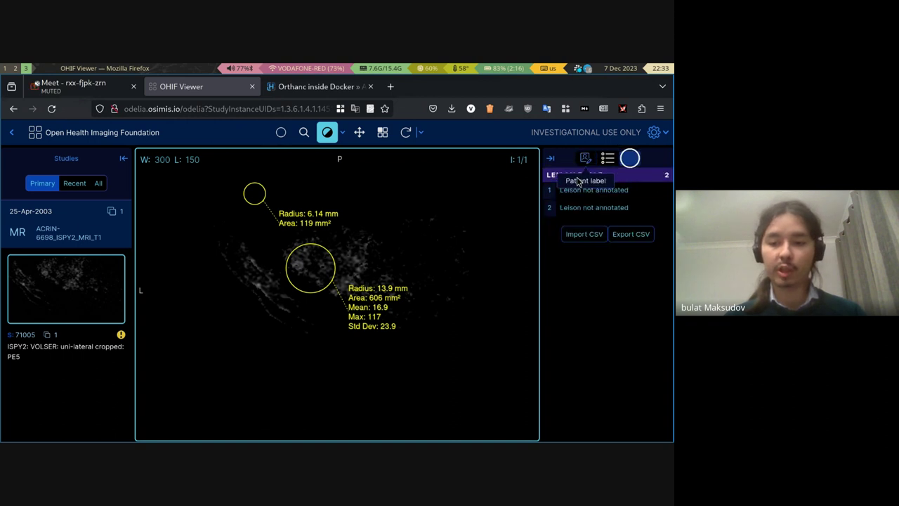
- Save the second lesion's type as Invasive Cancer (lobular carcinoma)
click(665, 209)
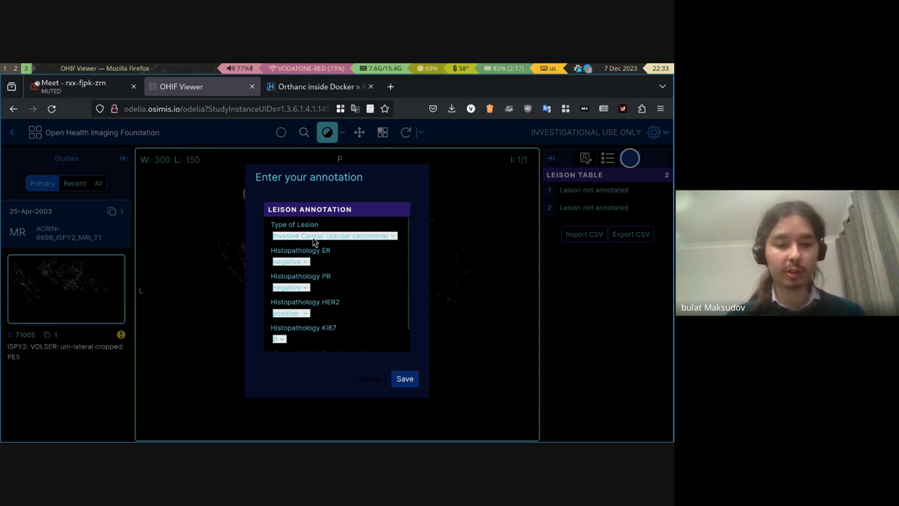
click(314, 236)
click(320, 260)
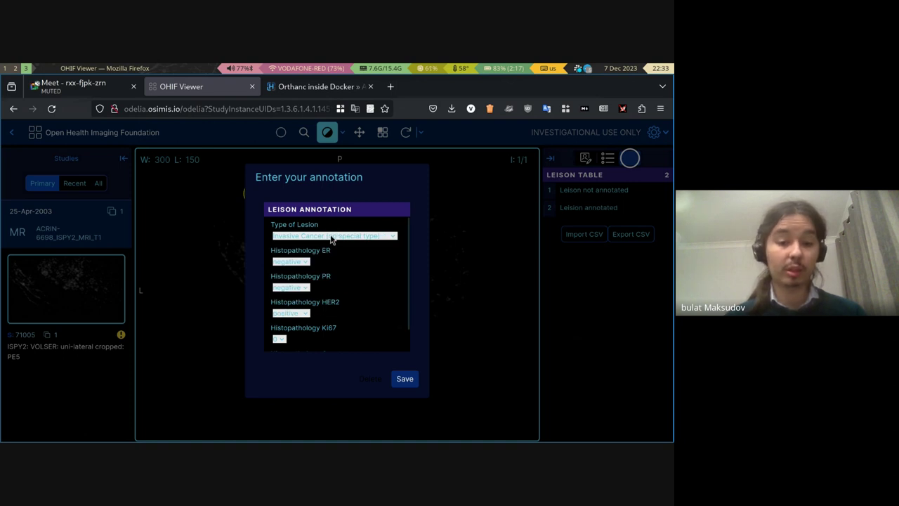
click(335, 236)
click(319, 273)
click(406, 378)
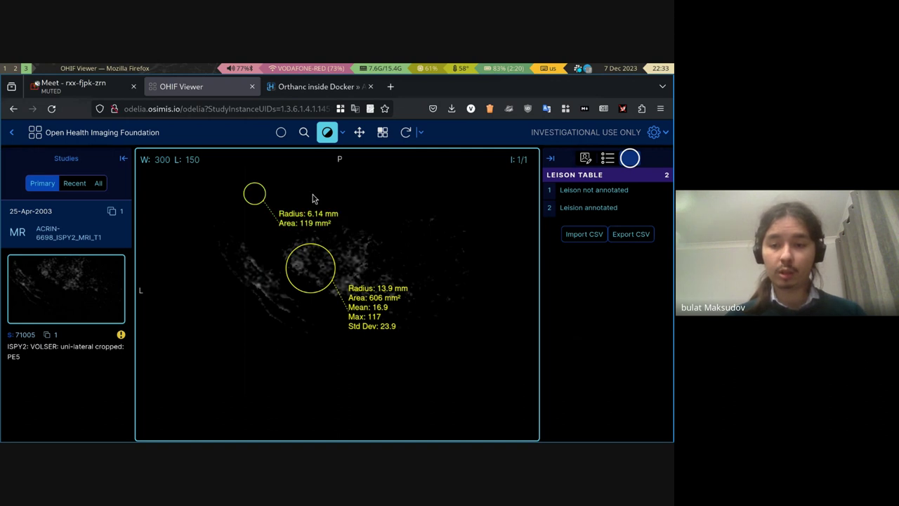
- Switch back to the Google Meet call tab in Firefox
click(74, 87)
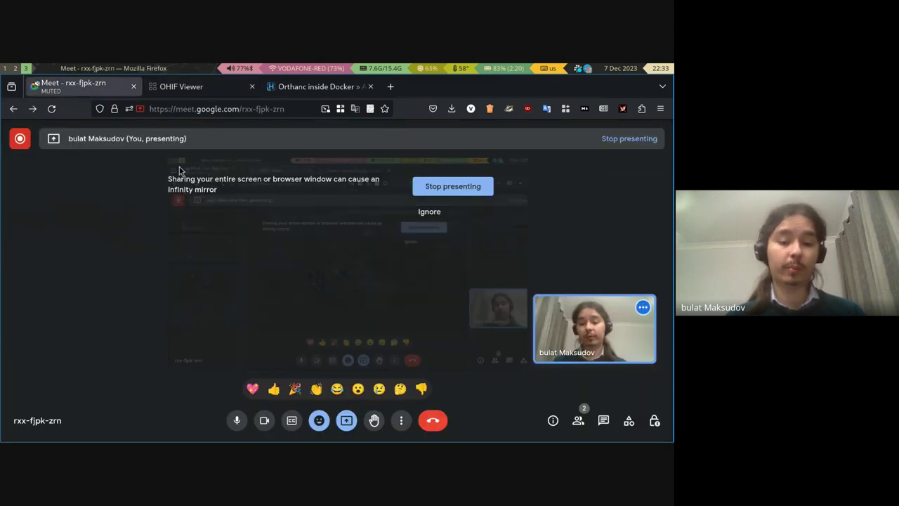